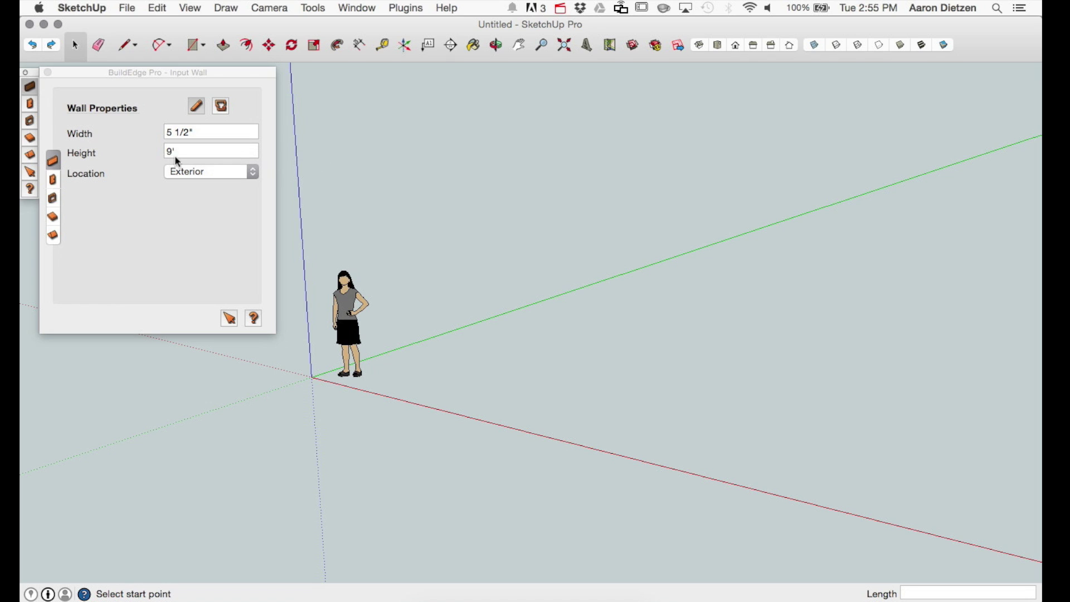
Step: Set the wall width to 5 1/2" and keep Exterior as the wall location
click(199, 131)
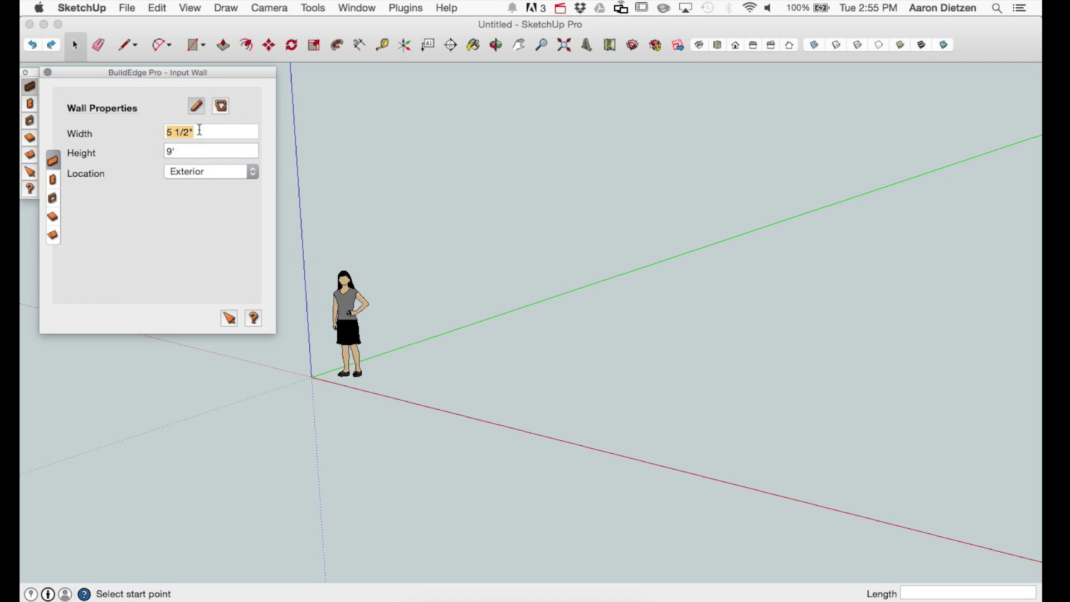
text(3.)
drag(166, 128, 113, 131)
text(5.5)
click(182, 152)
click(256, 173)
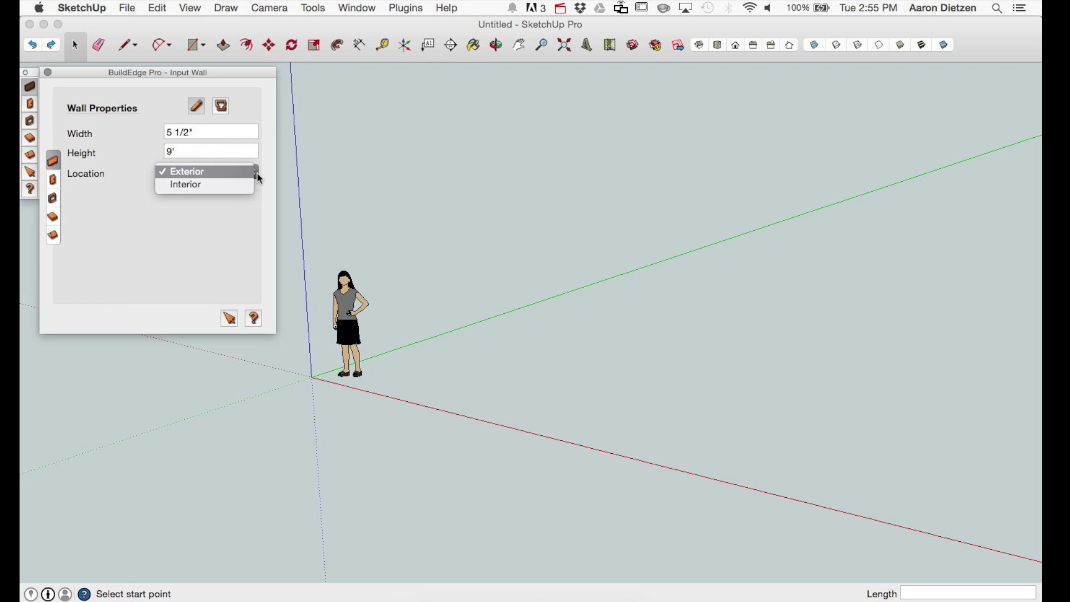
click(226, 177)
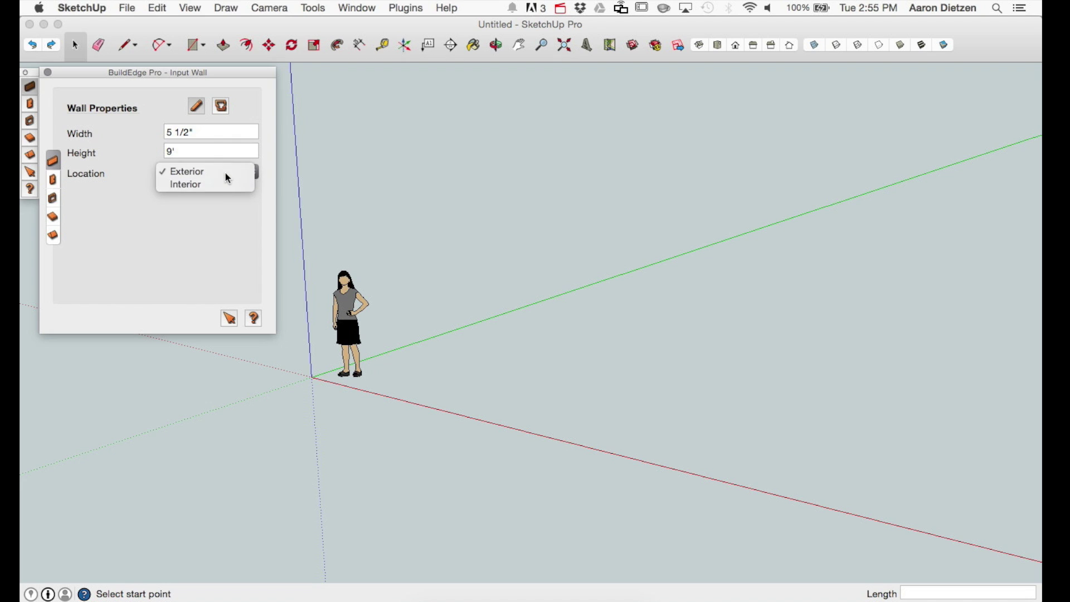
Step: Draw a 9'-high wall from the origin along green, then a 20' wall along red
click(196, 107)
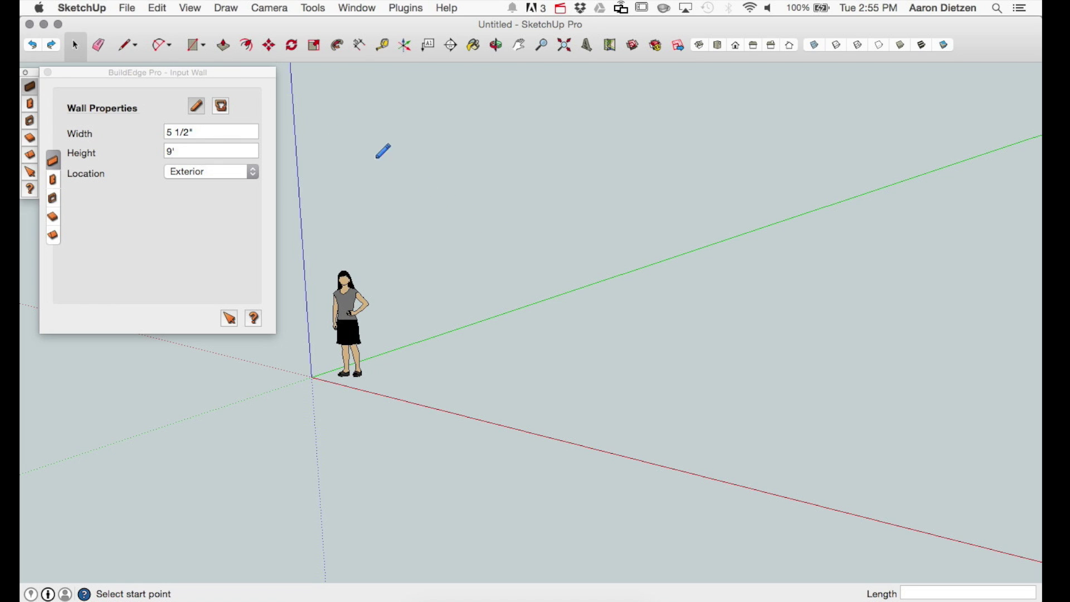
click(311, 377)
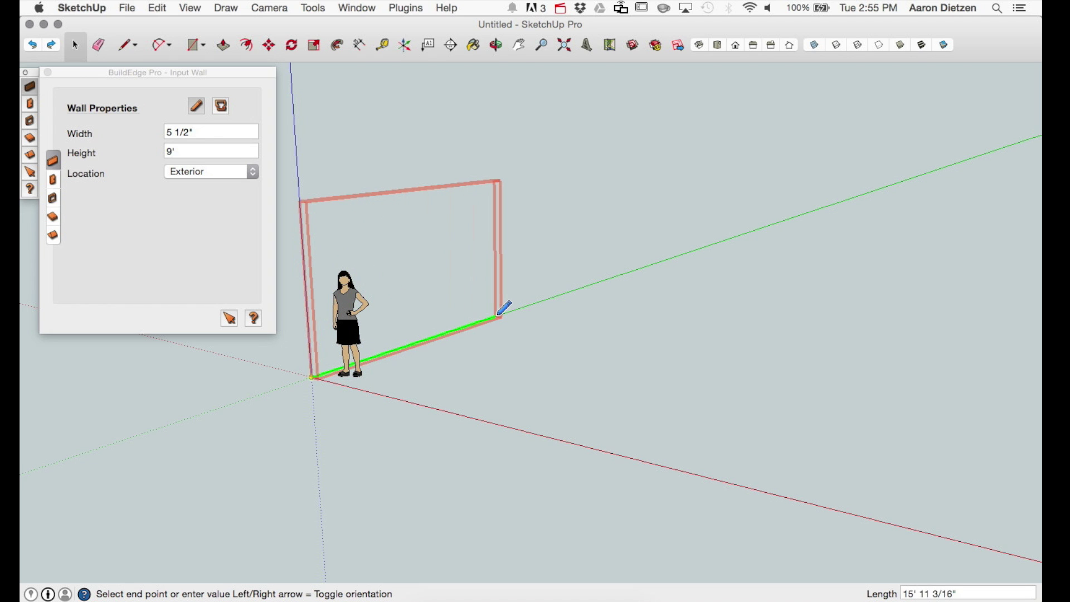
middle_drag(543, 350, 602, 375)
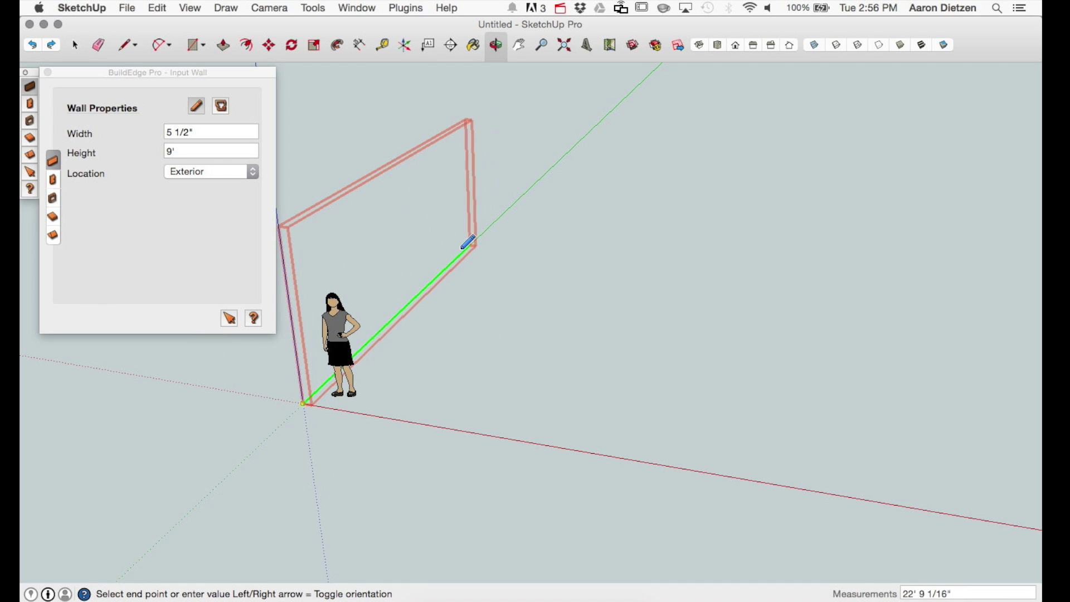
click(466, 242)
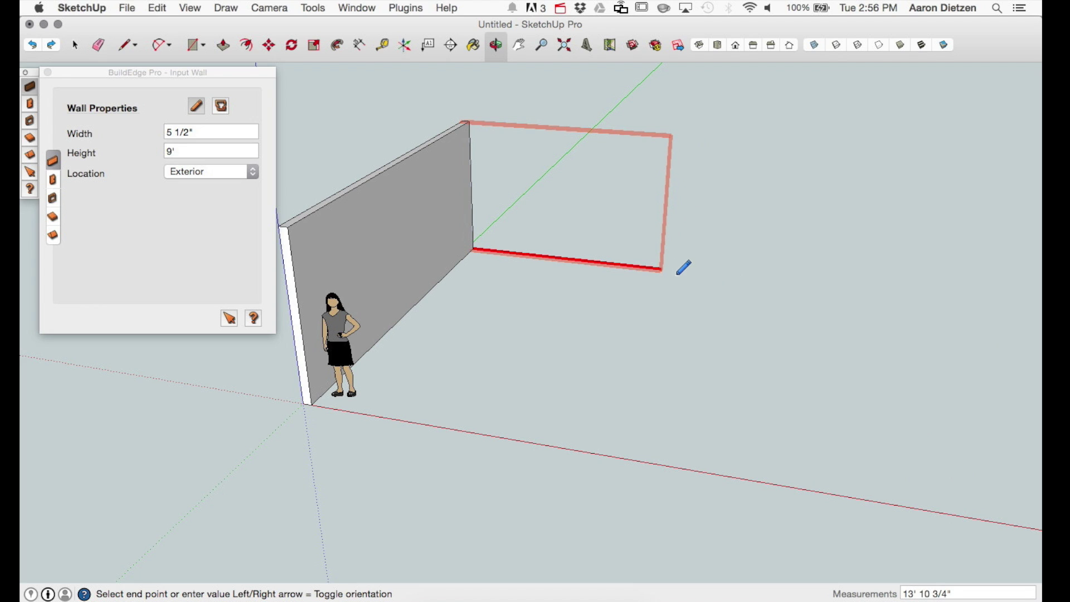
text(20')
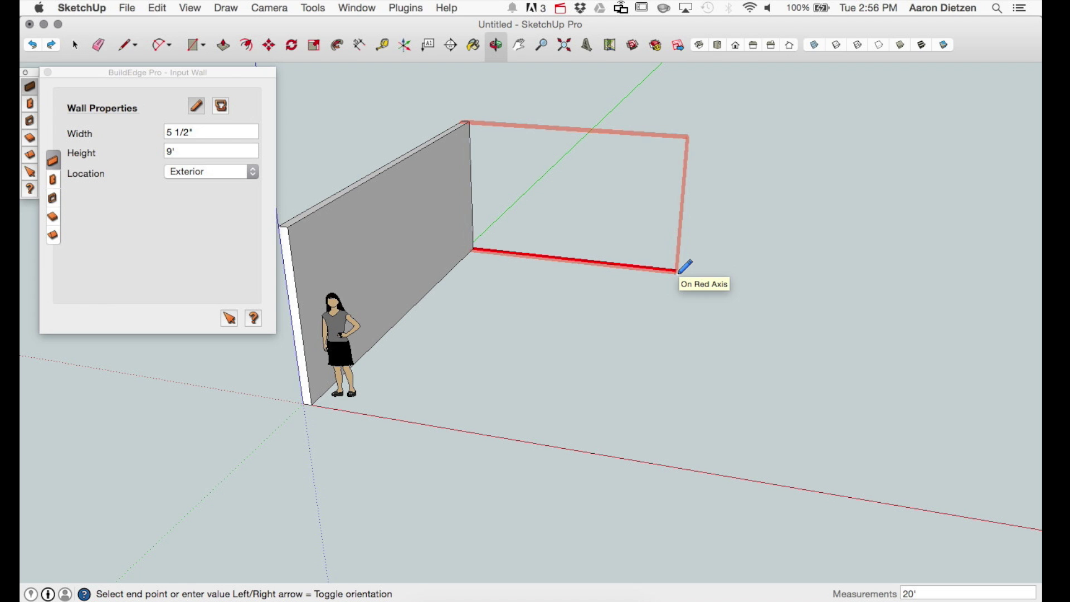
key(Return)
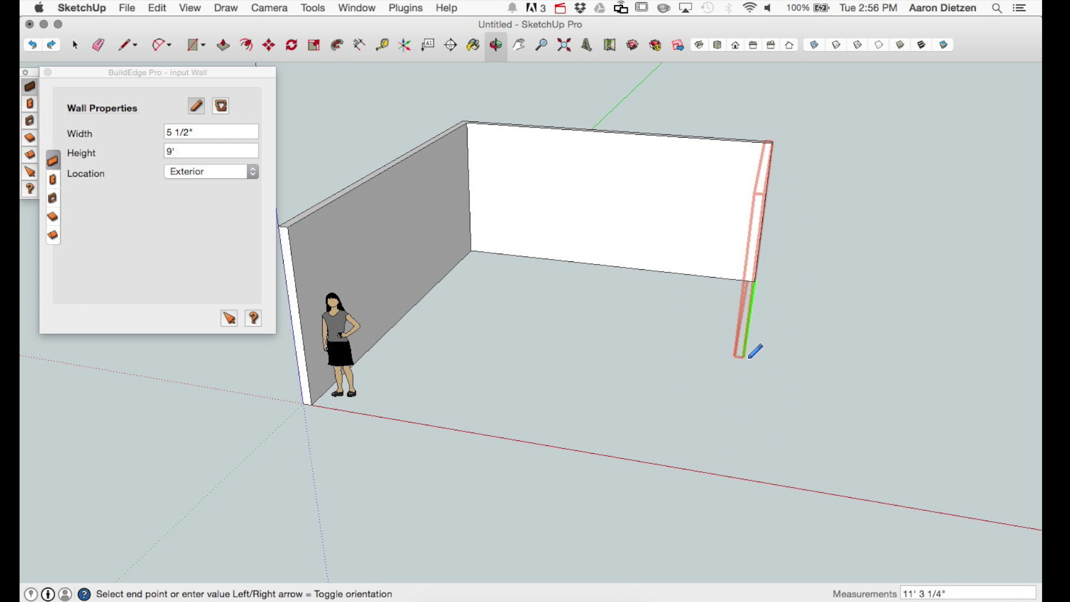
middle_drag(631, 358, 525, 429)
Step: Add a freestanding 15' 10" wall on the right, then another wall parallel to the first ending on red
scroll(520, 436, down, 3)
key(Escape)
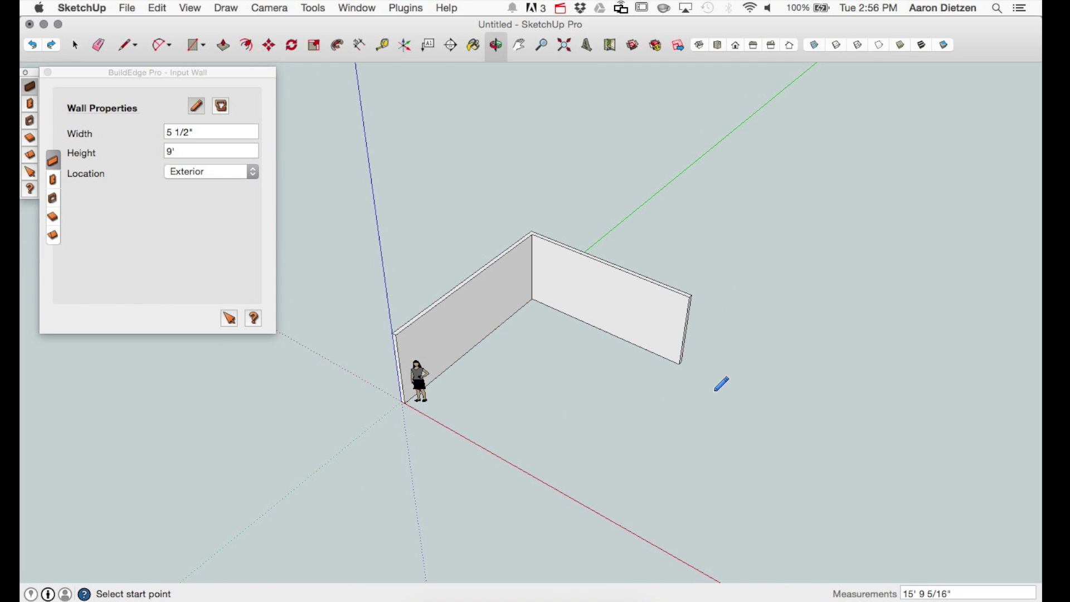
click(740, 378)
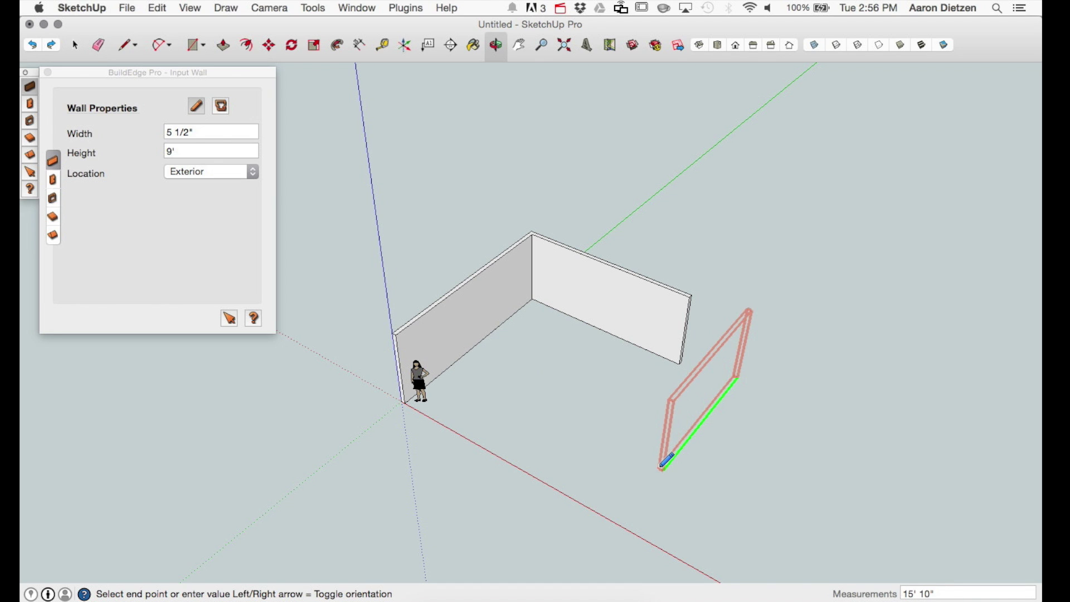
click(661, 466)
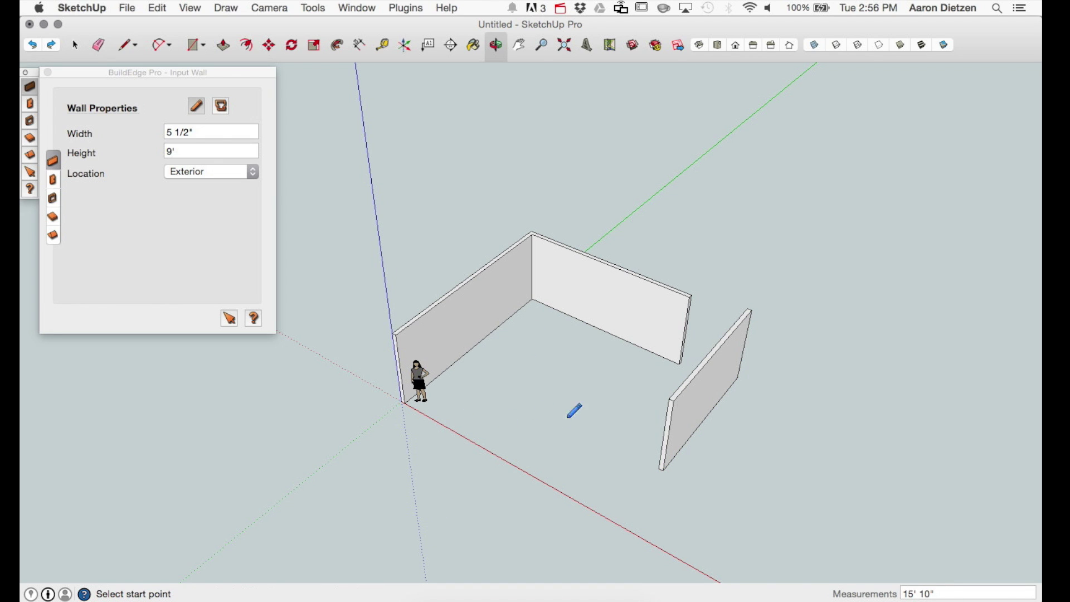
click(620, 392)
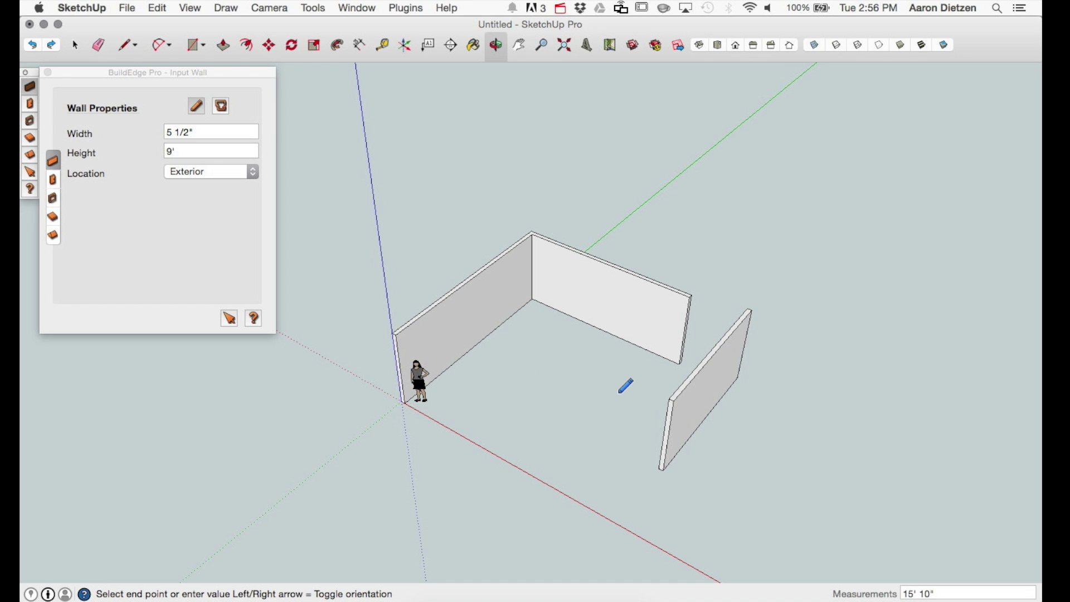
click(544, 457)
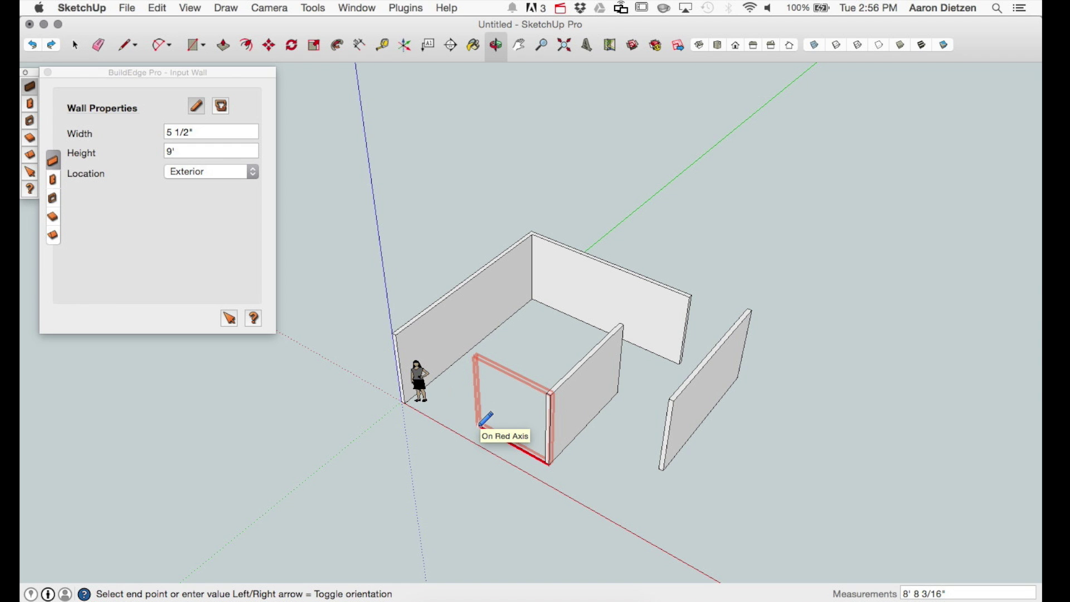
Step: Toggle the pending wall's orientation with the Left/Right arrows, ending with its thickness flipped
scroll(483, 422, up, 6)
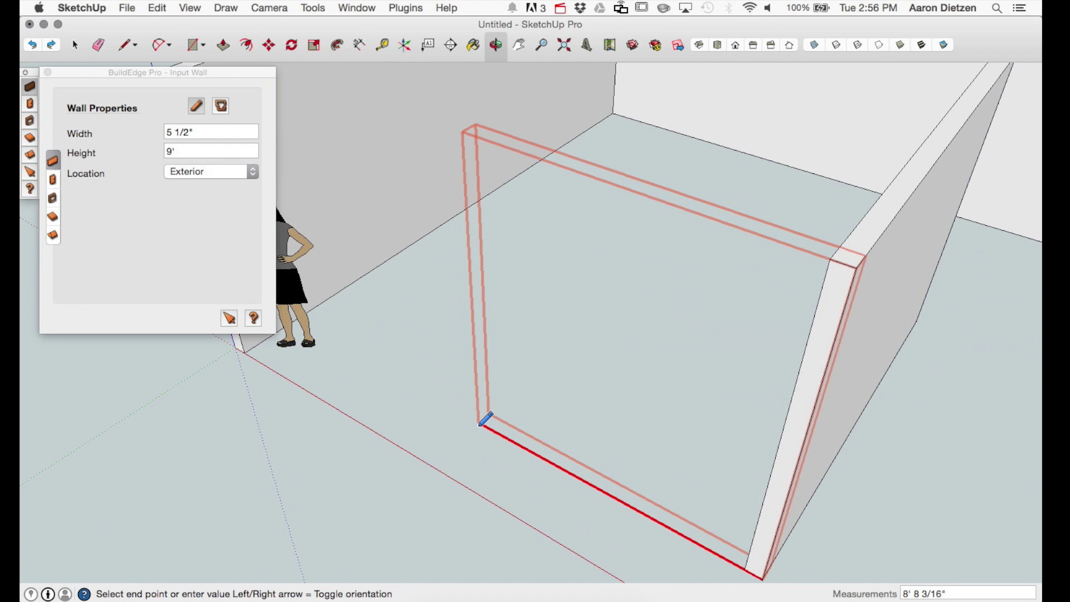
scroll(484, 421, down, 5)
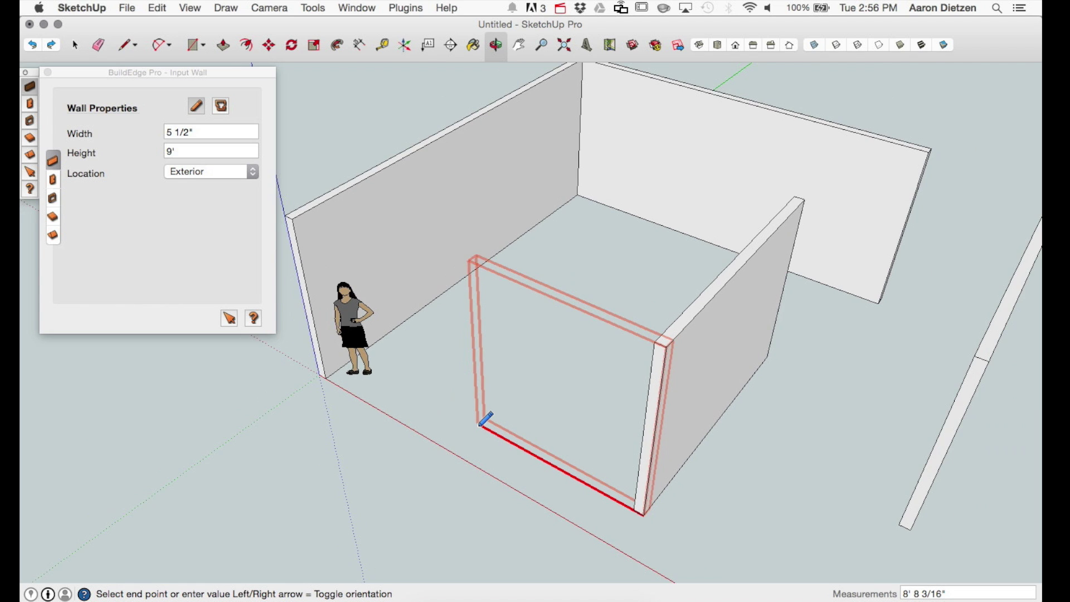
key(Right)
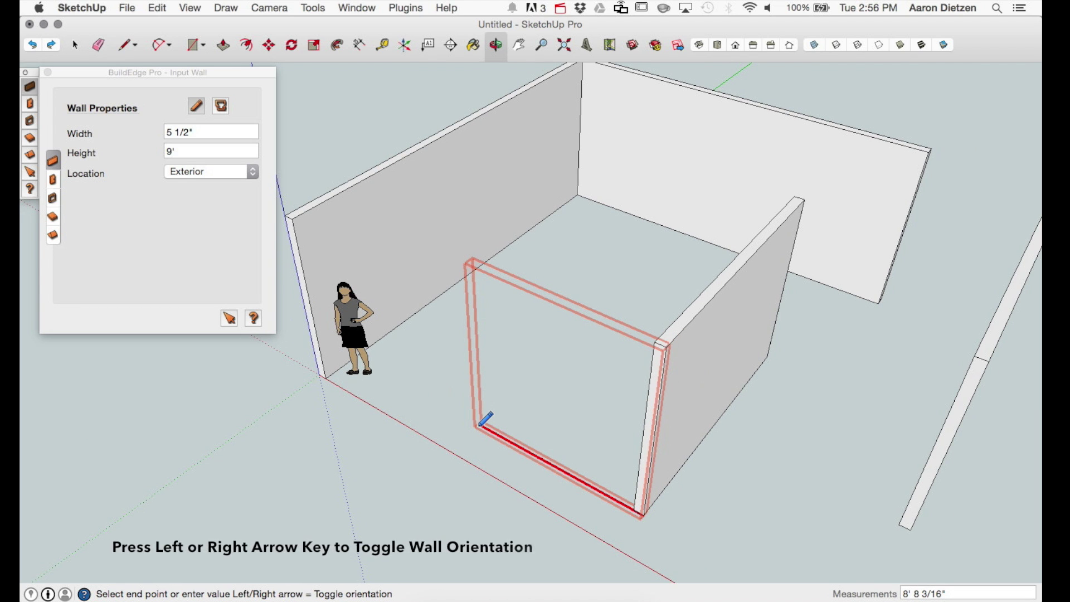
key(Left)
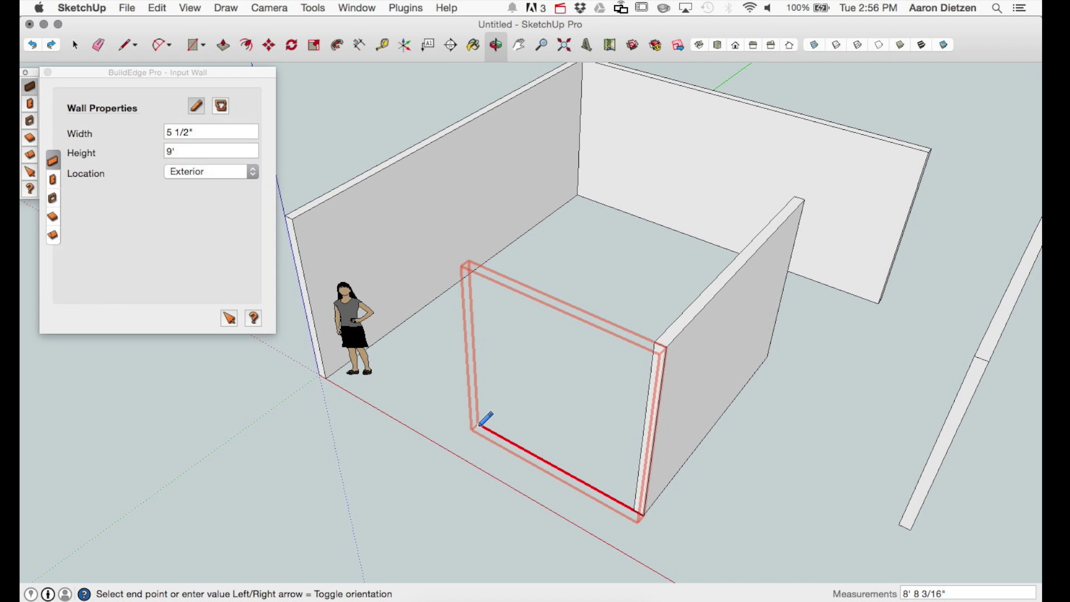
key(Right)
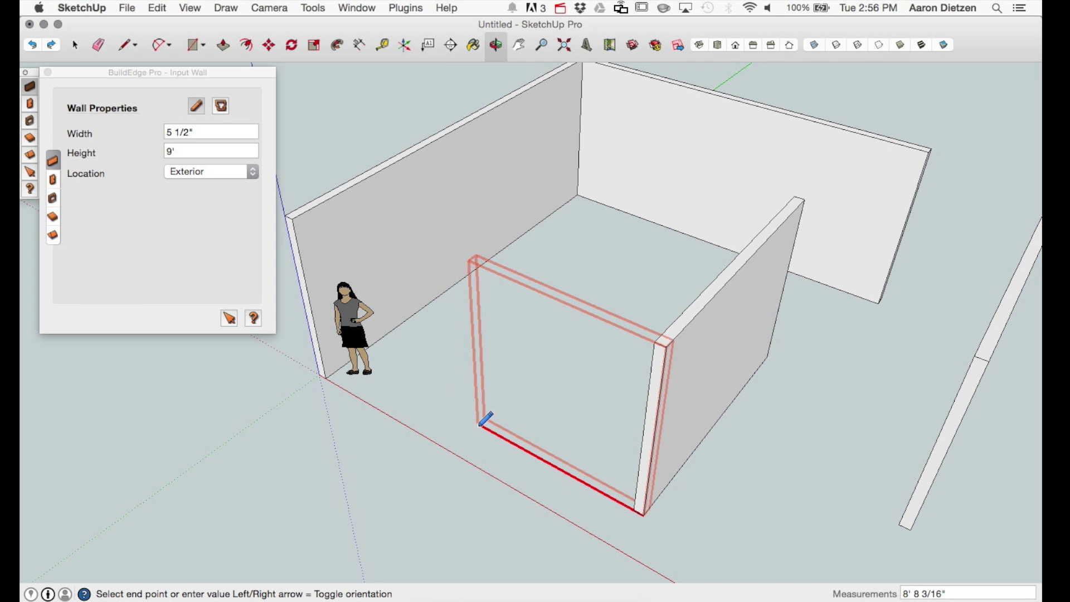
key(Left)
key(Right)
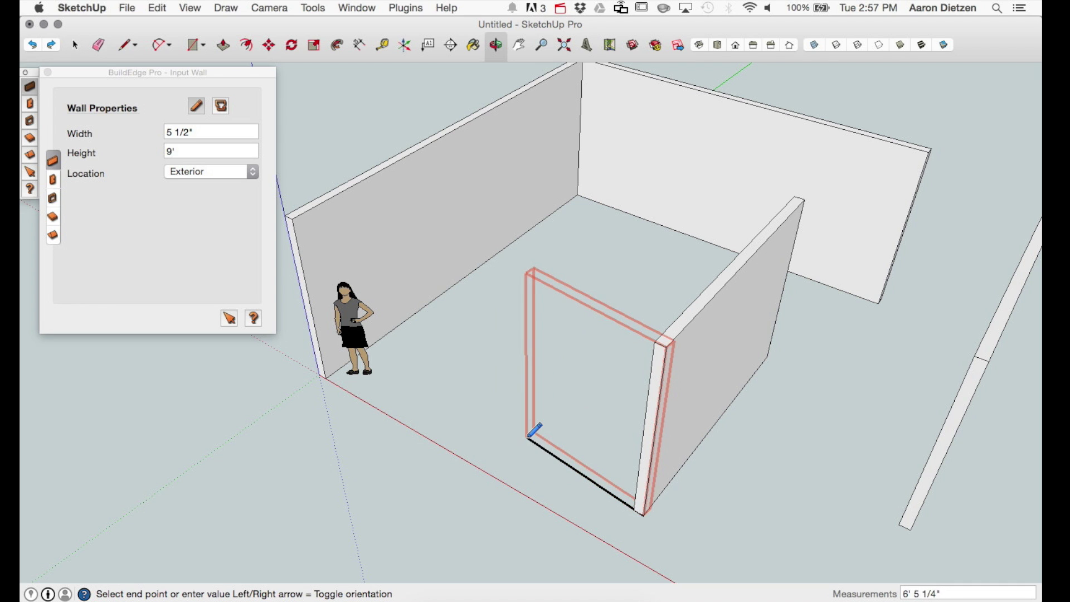
Step: Change the wall height to 7' and end the wall on the red axis
click(183, 152)
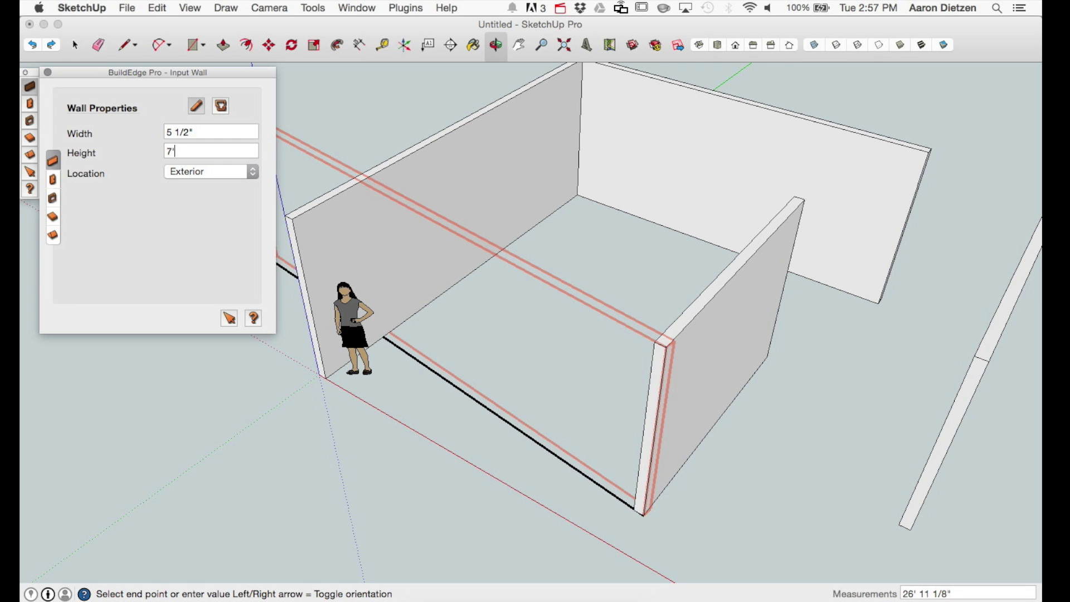
text(7')
key(Return)
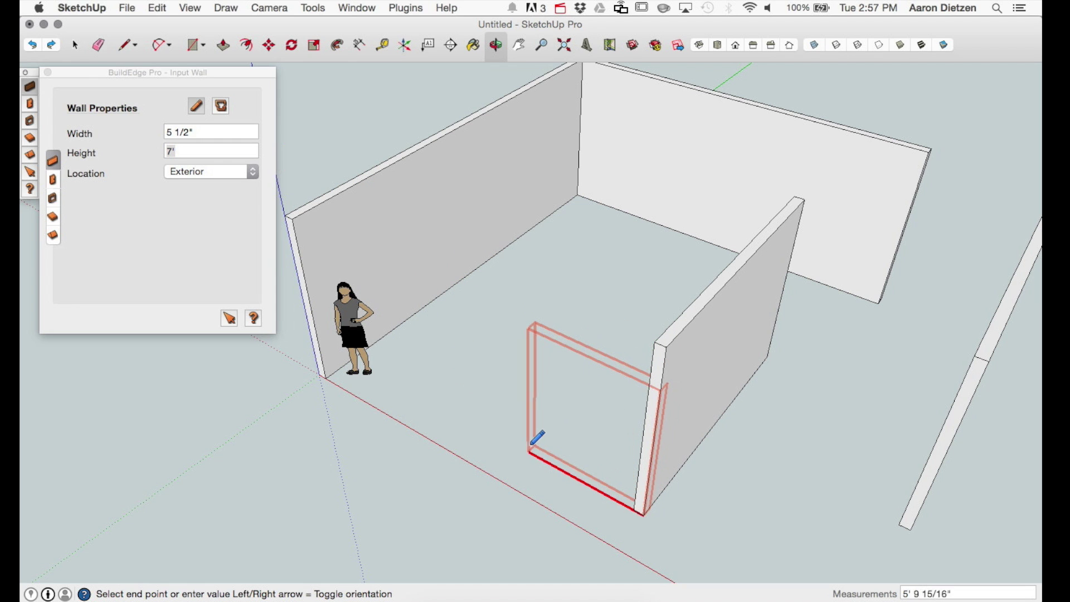
click(513, 439)
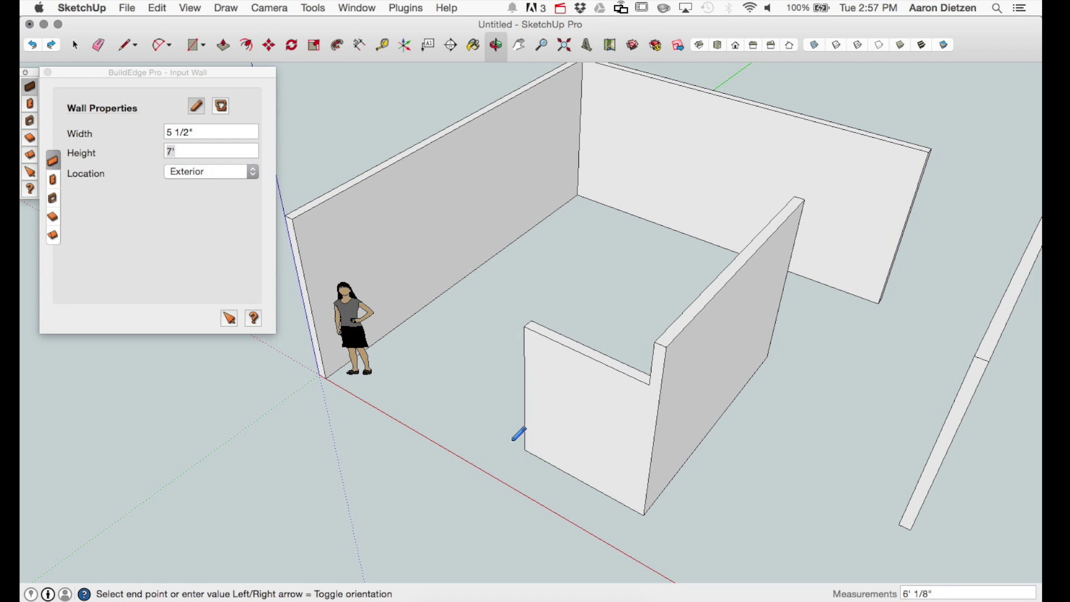
Step: Change the height to 5' and place a short wall off the 7' wall's end
click(191, 151)
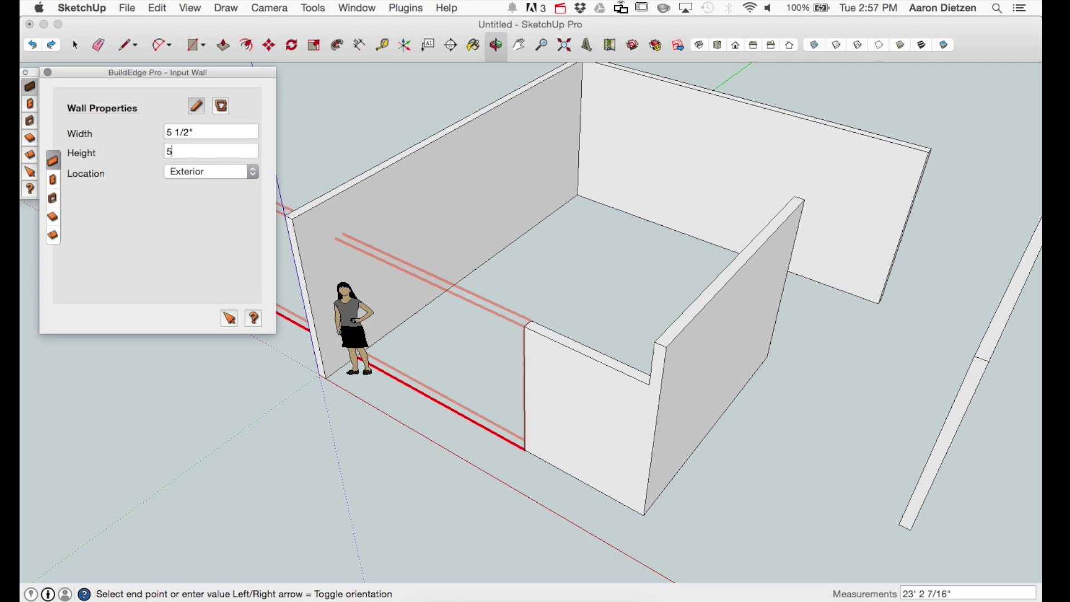
text(5)
key(Return)
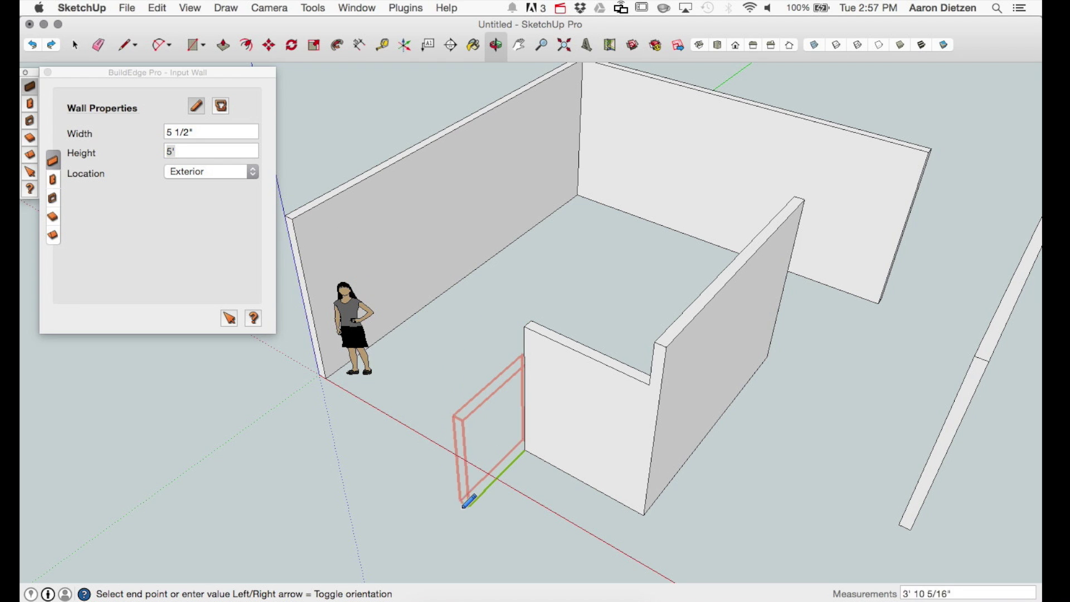
click(463, 508)
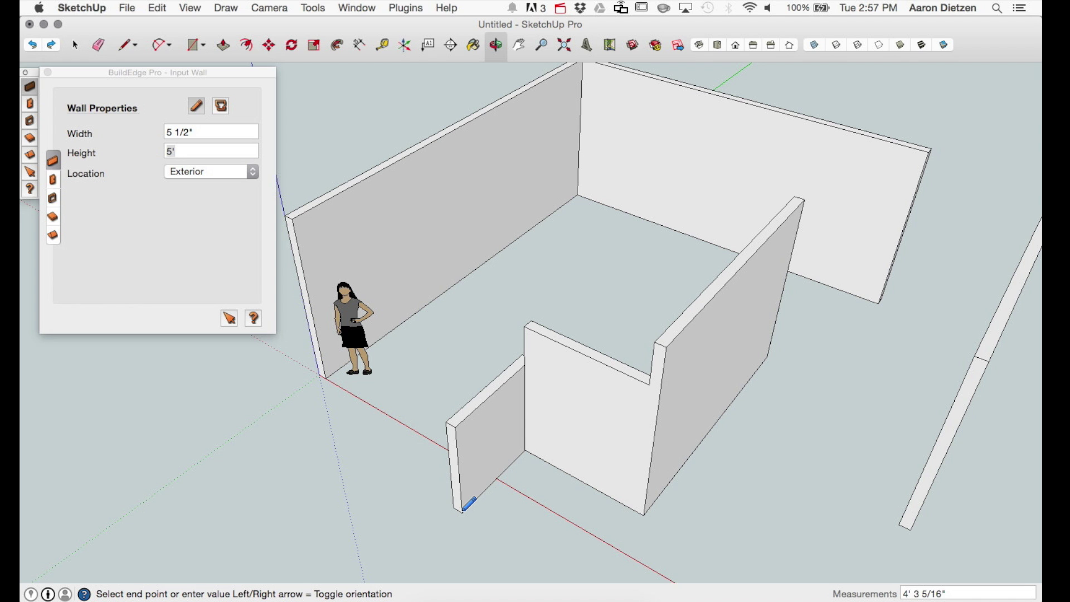
key(Escape)
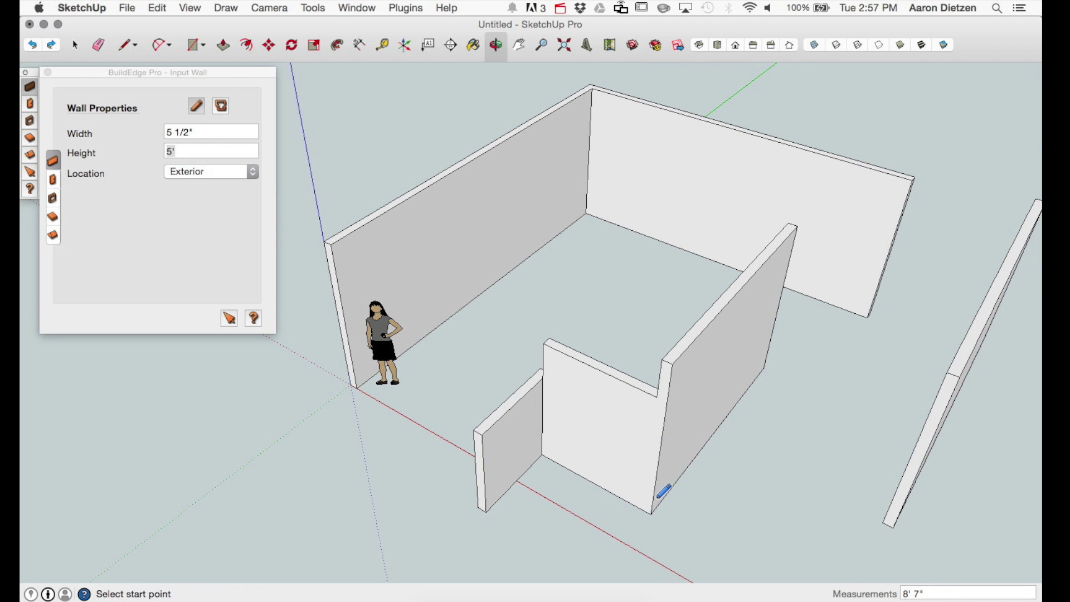
Step: From the short wall's corner, draw two 5' walls in an angled run, the second ending on red
mouse_move(426, 442)
middle_down()
mouse_move(278, 431)
mouse_move(198, 370)
mouse_move(702, 490)
mouse_move(733, 583)
mouse_move(662, 309)
middle_up()
middle_drag(518, 418, 257, 387)
scroll(473, 374, down, 2)
scroll(518, 488, up, 5)
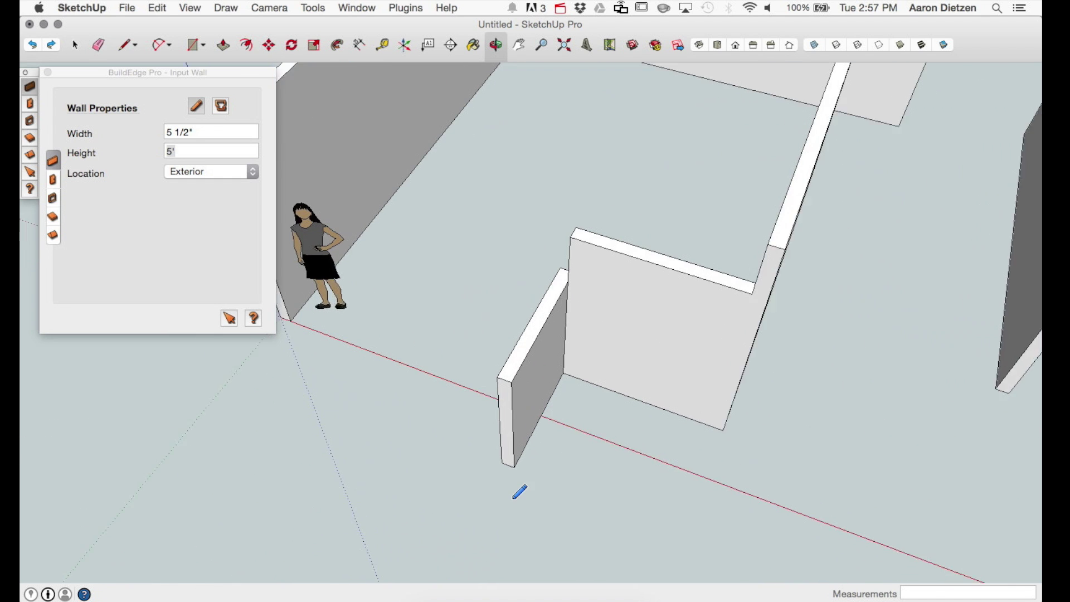
click(514, 464)
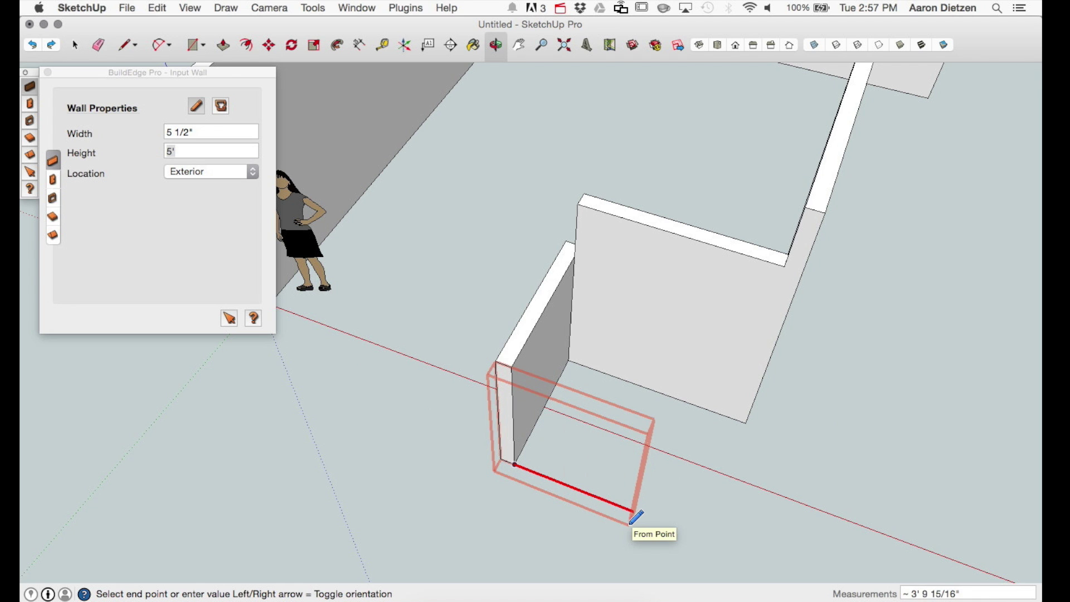
click(592, 530)
mouse_move(373, 489)
middle_down()
mouse_move(644, 494)
mouse_move(721, 513)
mouse_move(710, 481)
mouse_move(628, 437)
mouse_move(691, 438)
middle_up()
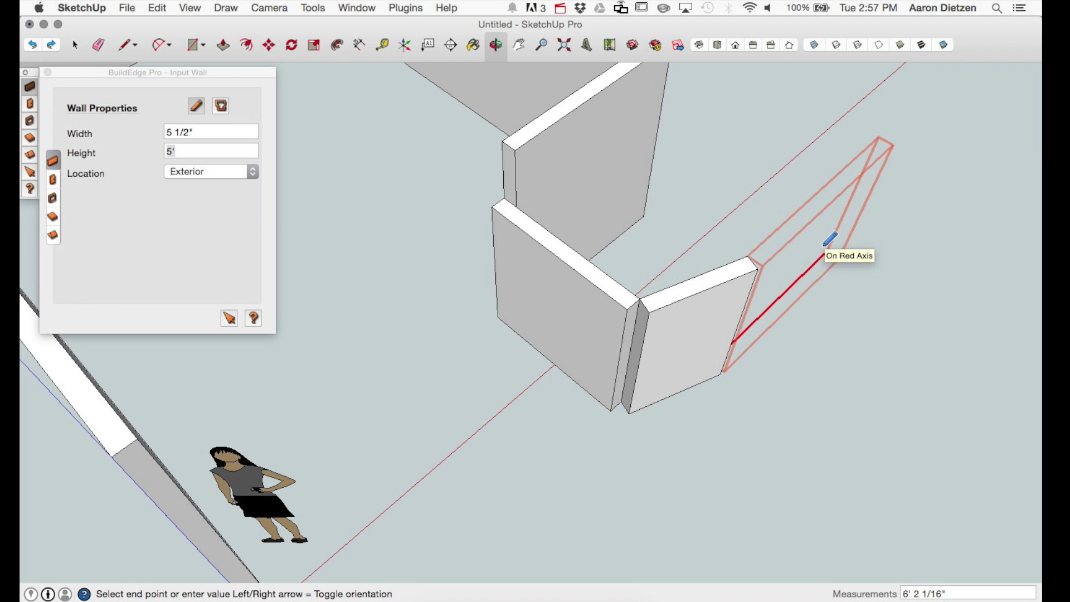
click(829, 239)
mouse_move(841, 382)
middle_down()
mouse_move(496, 421)
mouse_move(453, 437)
mouse_move(351, 353)
mouse_move(370, 340)
middle_up()
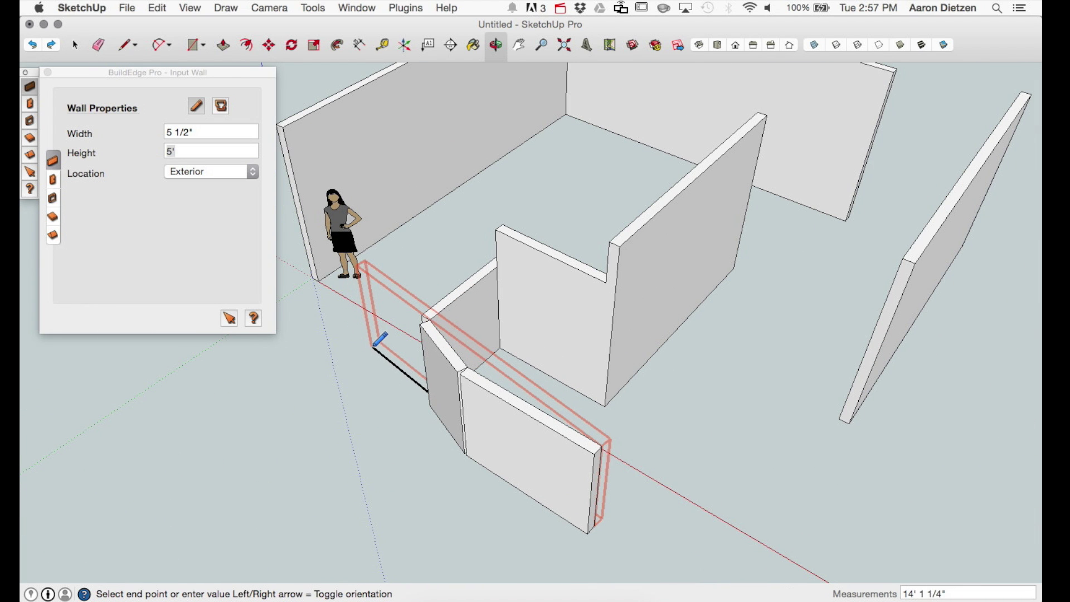
key(Escape)
scroll(473, 504, down, 3)
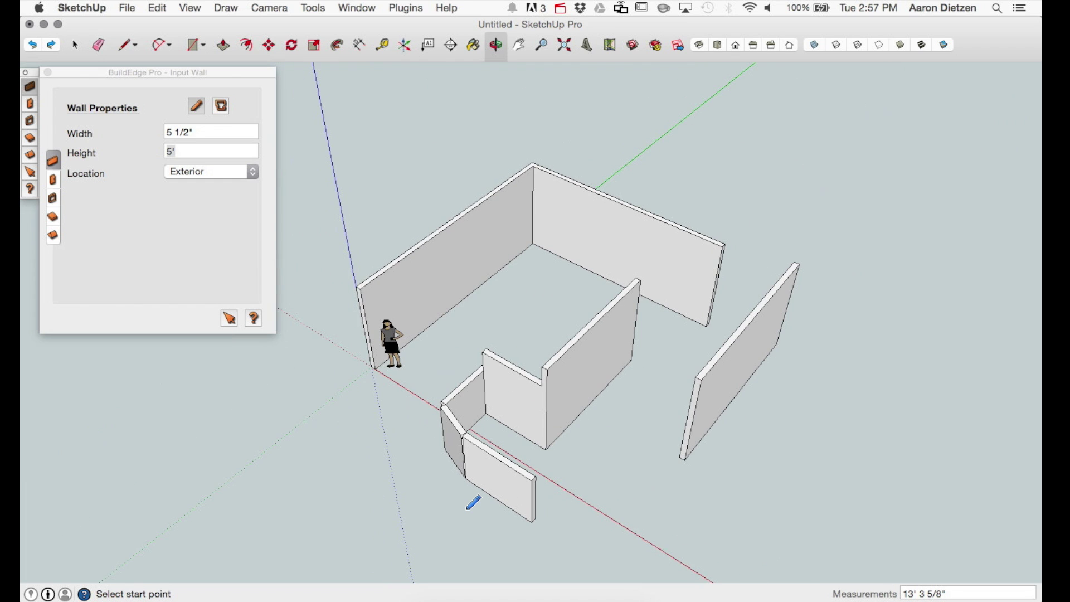
scroll(471, 513, down, 2)
scroll(437, 384, up, 6)
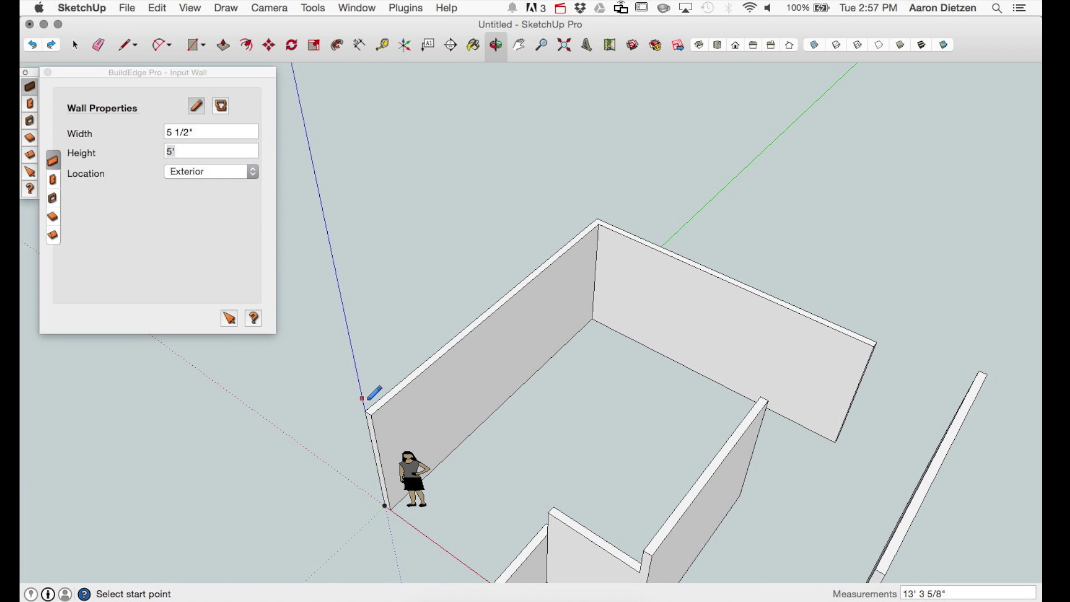
Step: Start a 5'-high wall section on the long 9' wall's top edge, cancelling and restarting once
click(462, 330)
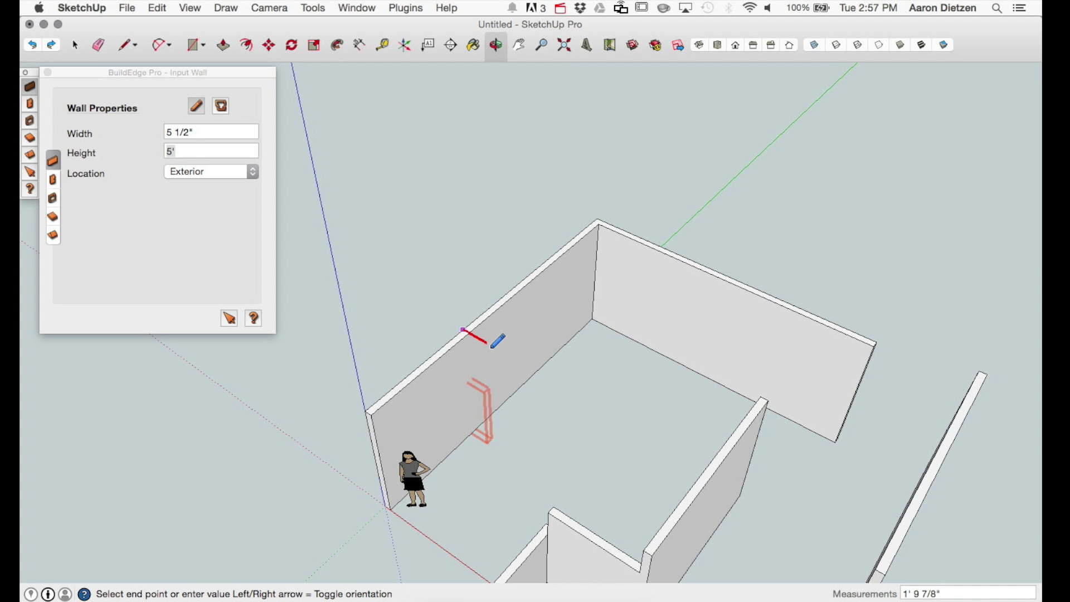
scroll(526, 367, up, 2)
mouse_move(525, 370)
middle_down()
mouse_move(865, 377)
mouse_move(592, 401)
middle_up()
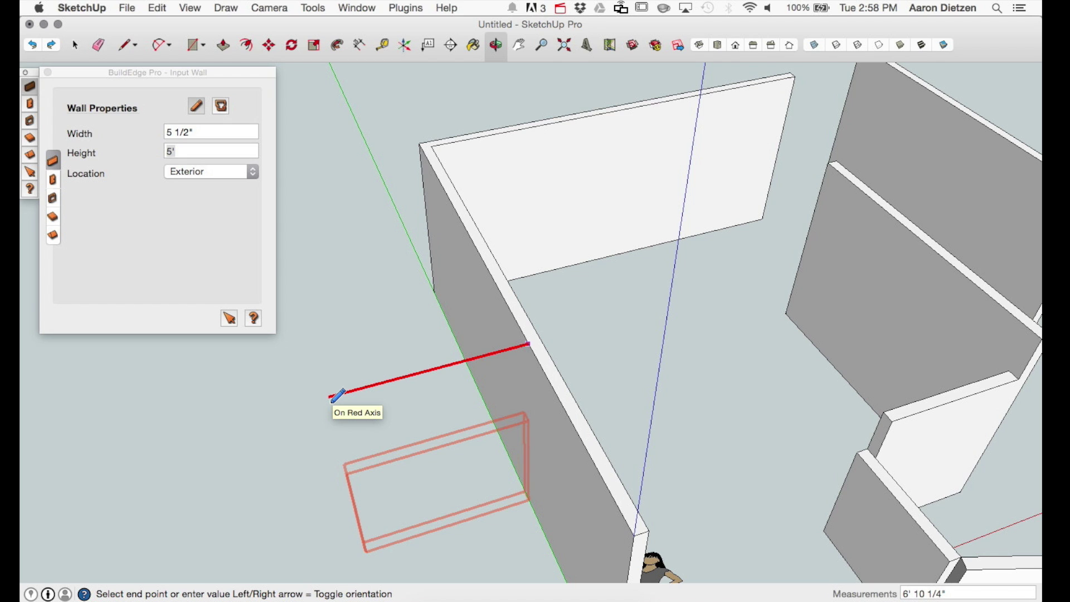
key(Escape)
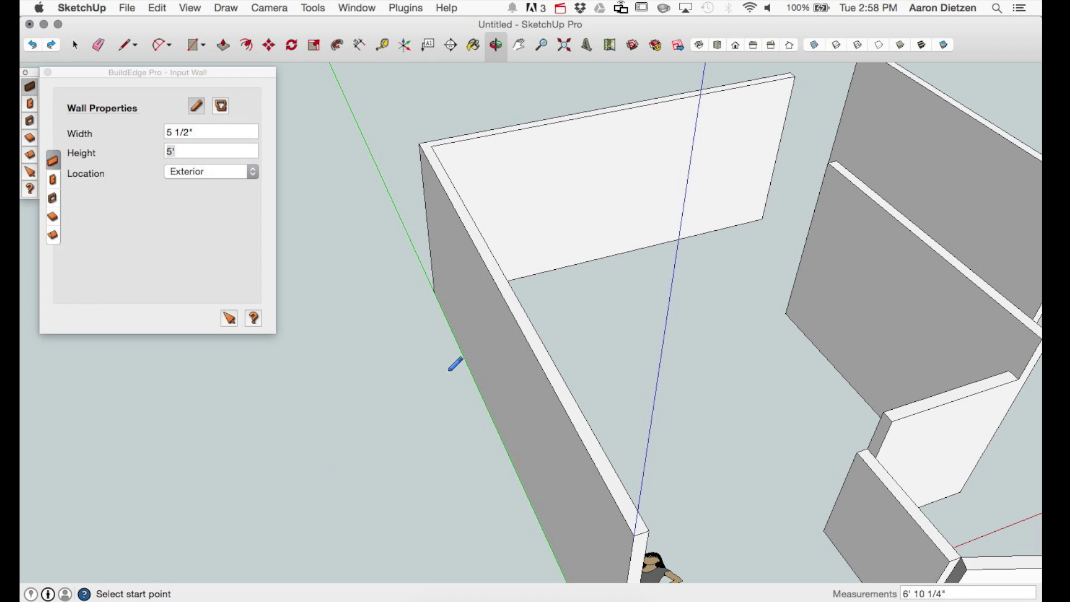
click(528, 347)
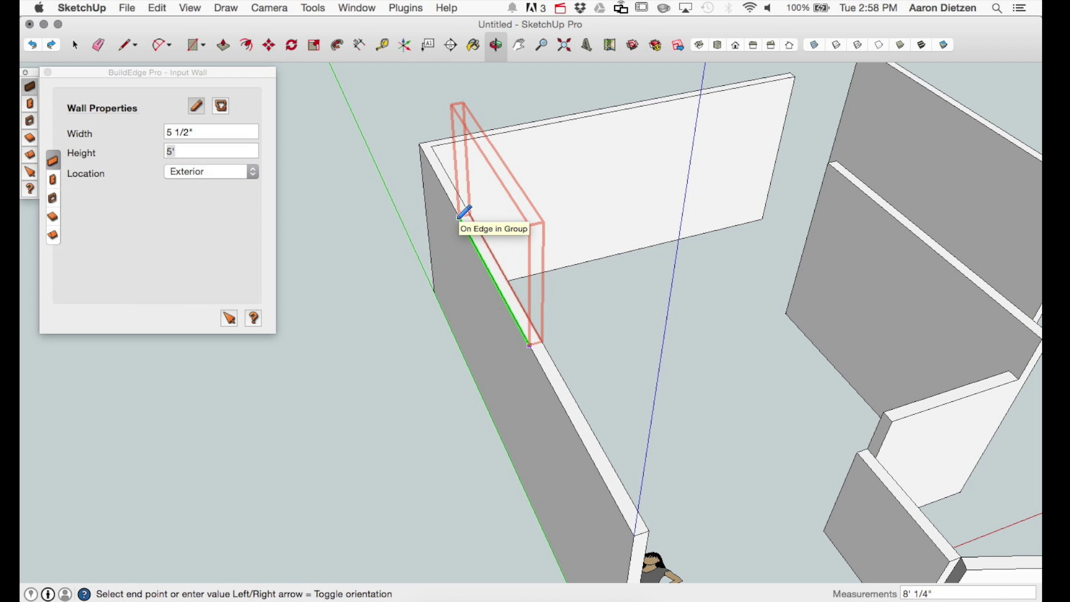
scroll(707, 397, down, 5)
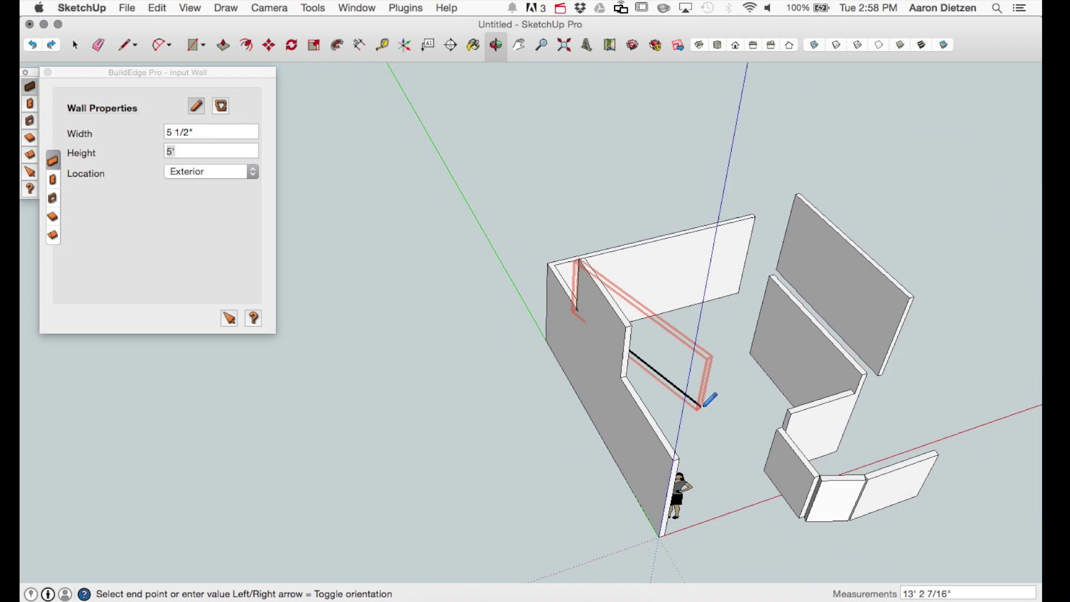
mouse_move(706, 399)
middle_down()
mouse_move(842, 347)
mouse_move(516, 406)
mouse_move(380, 373)
mouse_move(360, 332)
mouse_move(385, 325)
middle_up()
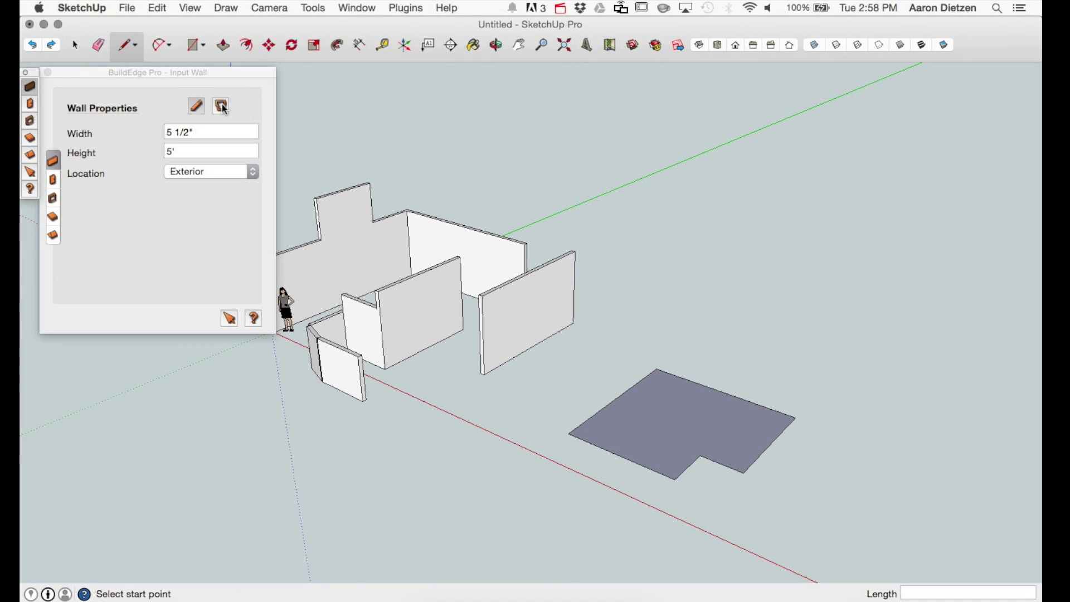
Step: Use Outline Polygon on the L-shaped floor face to enclose it with 5'-high walls
click(221, 107)
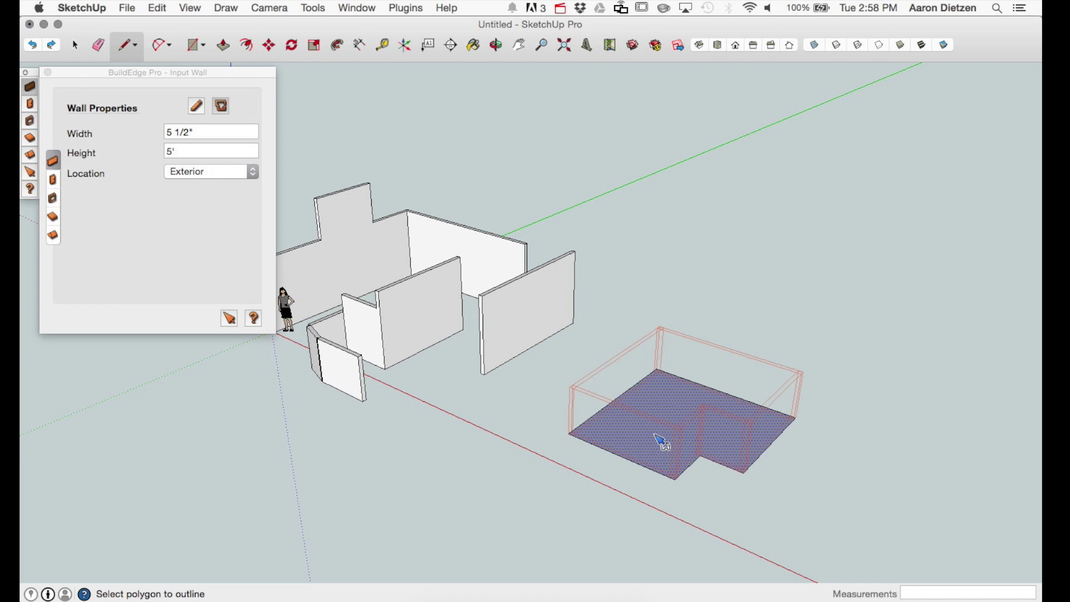
scroll(661, 442, up, 3)
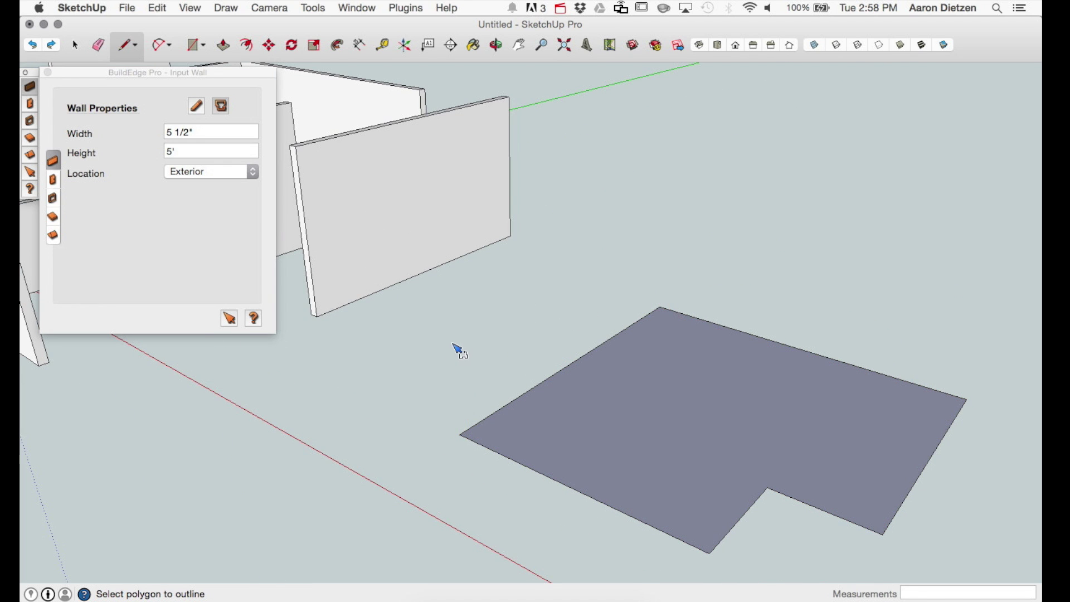
click(580, 405)
scroll(323, 415, down, 2)
middle_drag(375, 380, 384, 449)
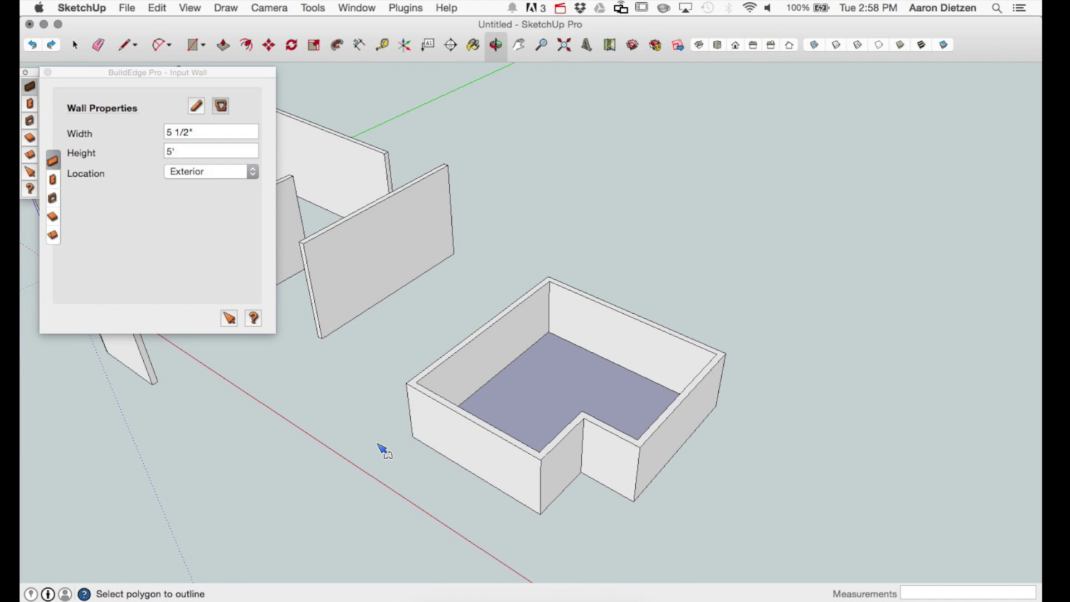
scroll(814, 486, down, 3)
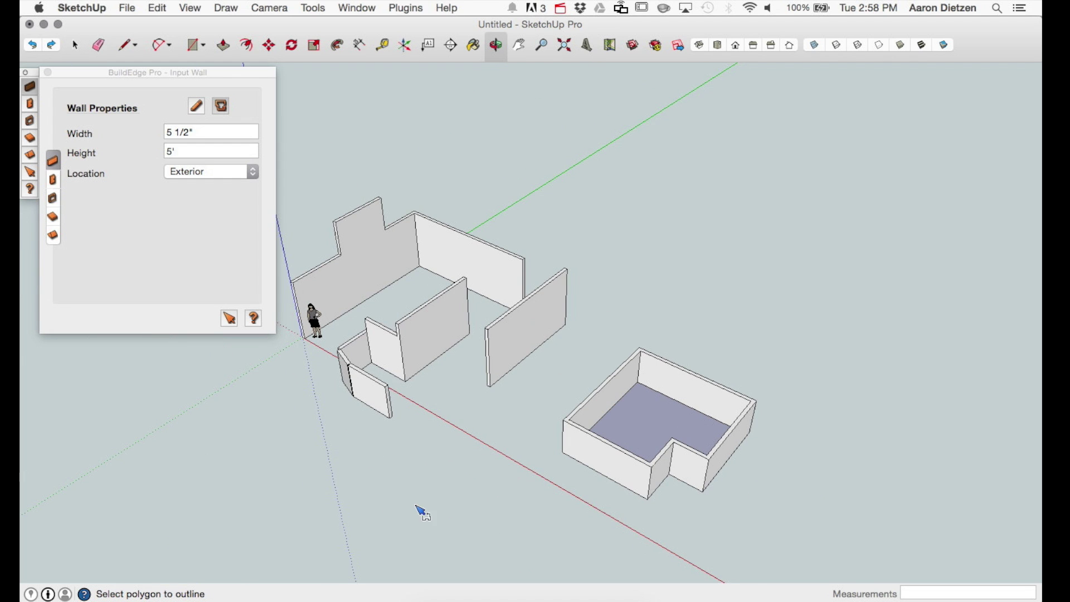